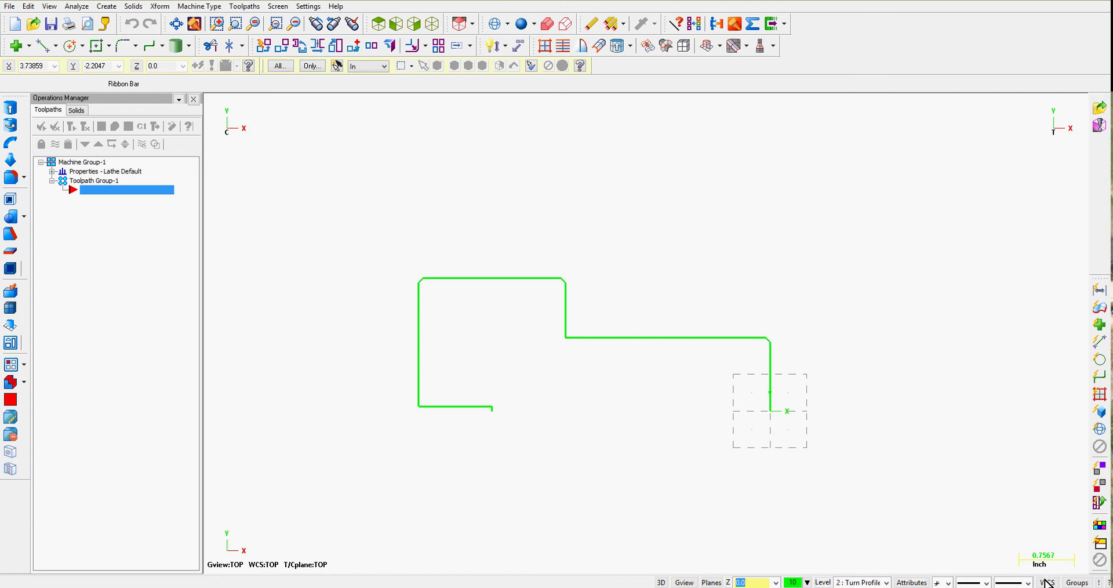
Set the +D+Z [TOP] view as the current WCS, construction plane and tool plane.
left_click(1046, 581)
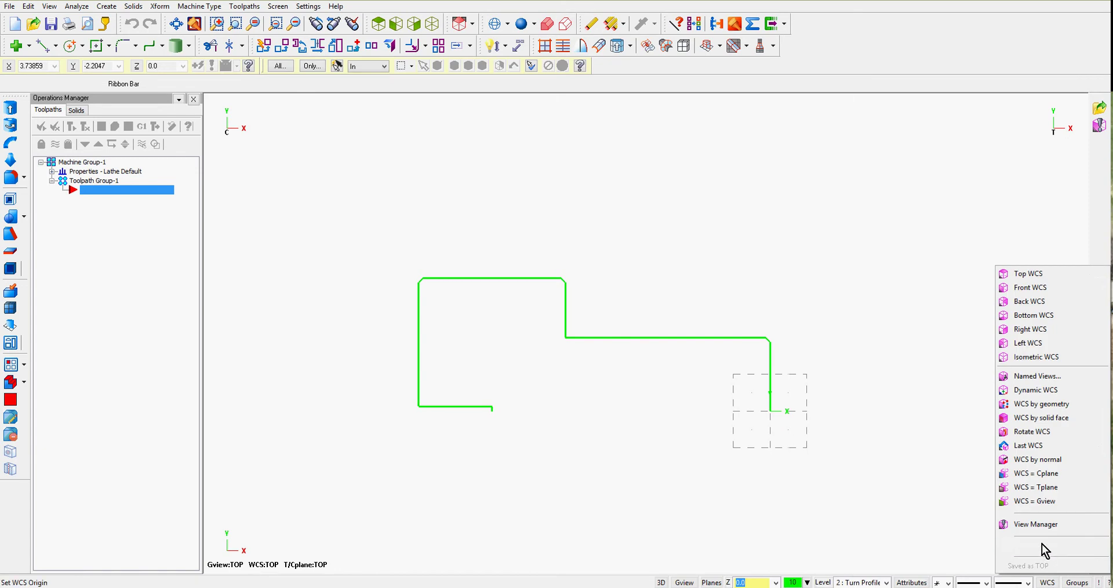
left_click(1037, 527)
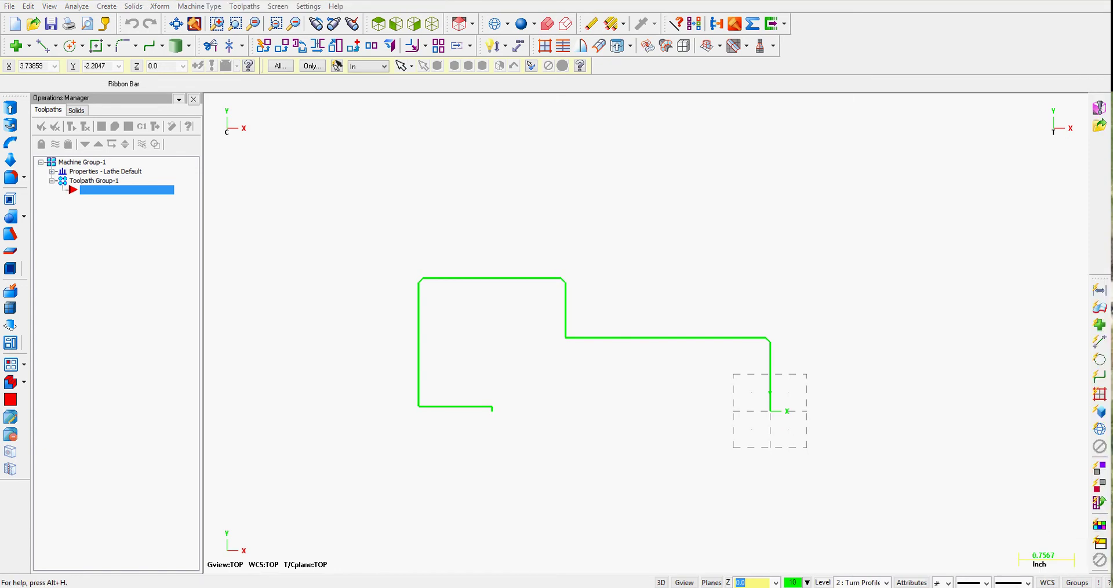
left_click_drag(722, 163, 458, 162)
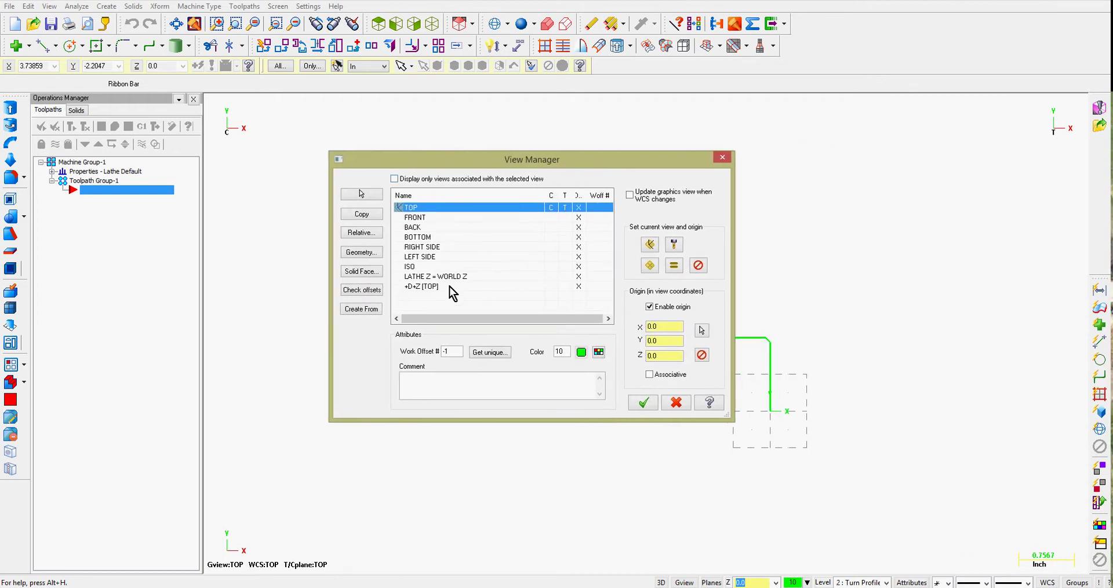
left_click(450, 286)
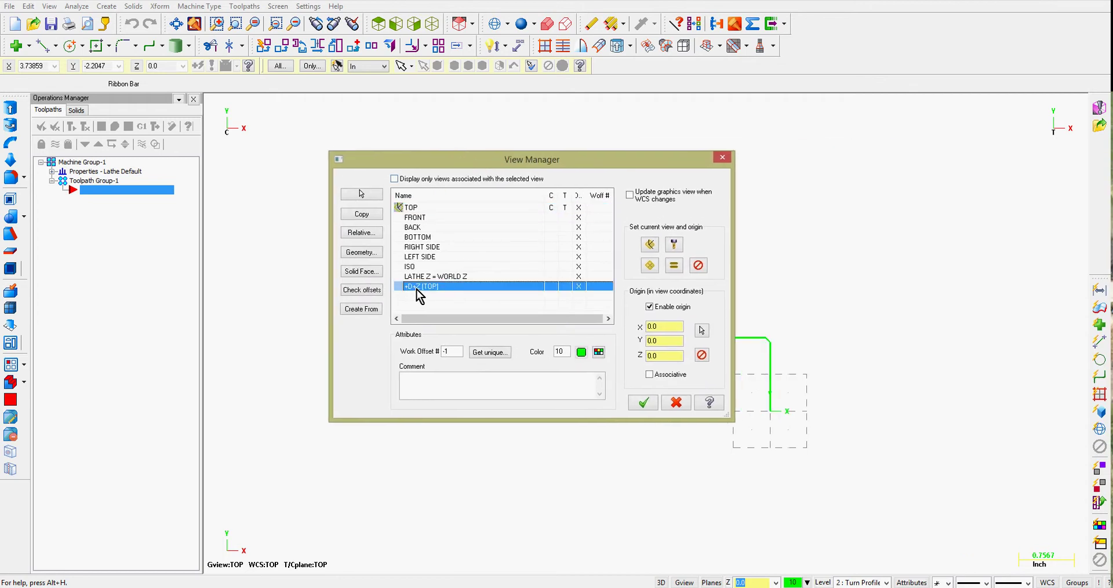
left_click(676, 268)
left_click(643, 401)
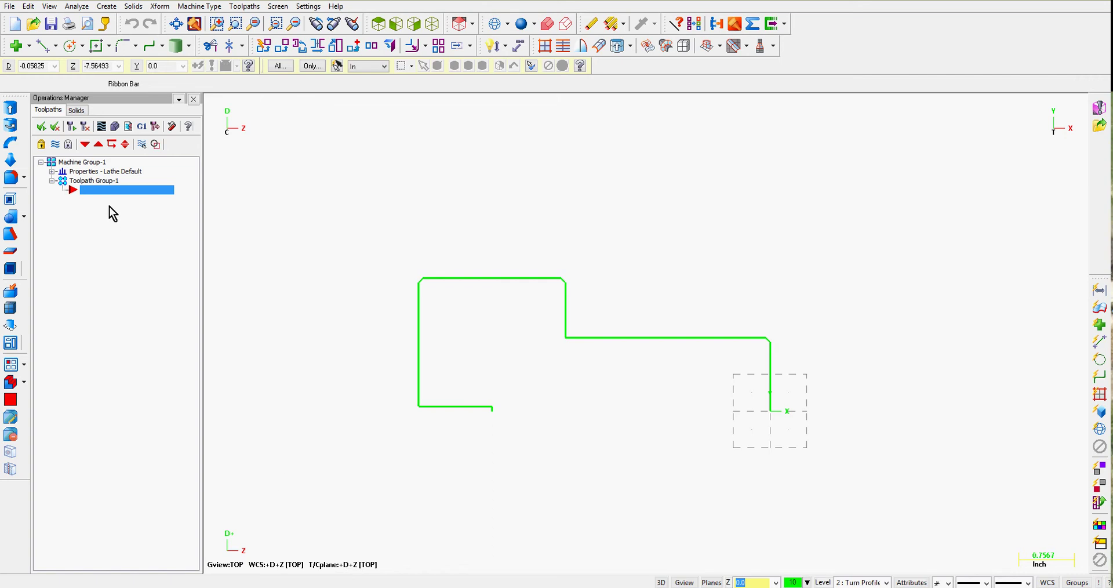
In the machine group's tool settings, set the program number to 1245 and enable sequential tool numbering and duplicate tool number warnings.
left_click(52, 171)
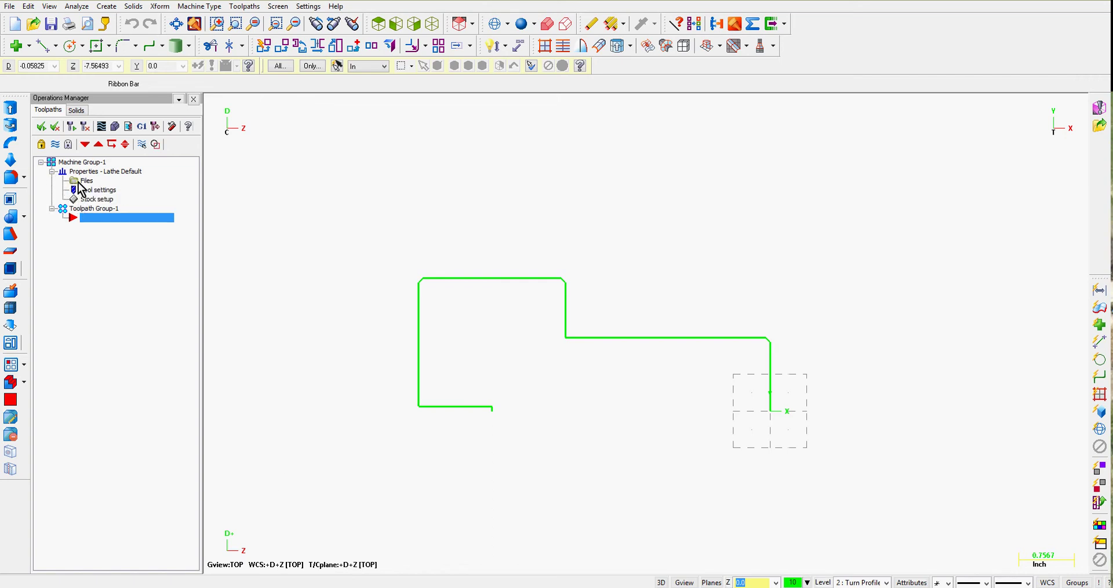
left_click(87, 190)
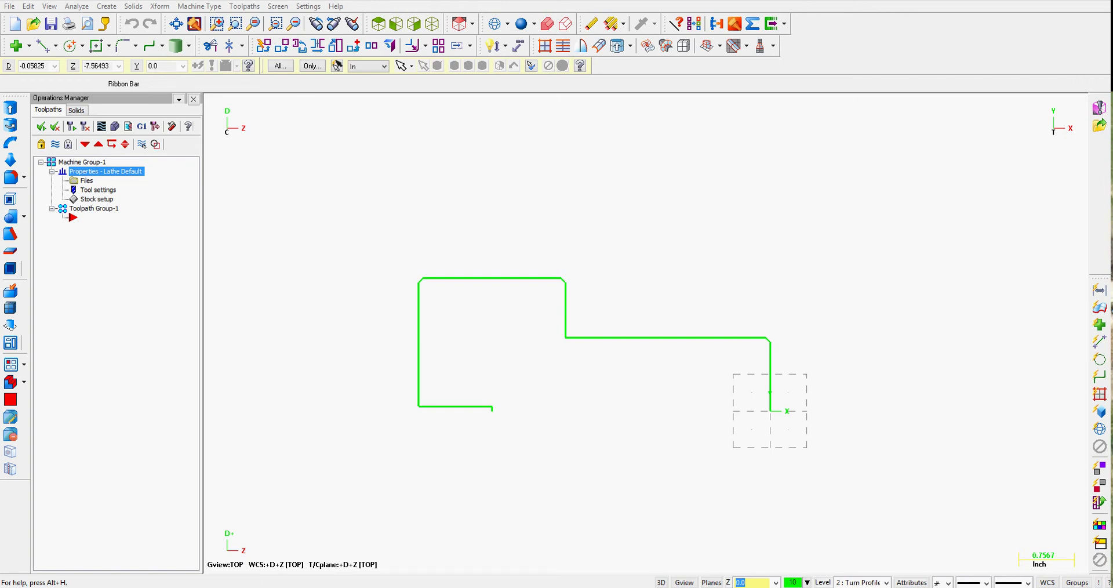
left_click_drag(780, 72, 378, 78)
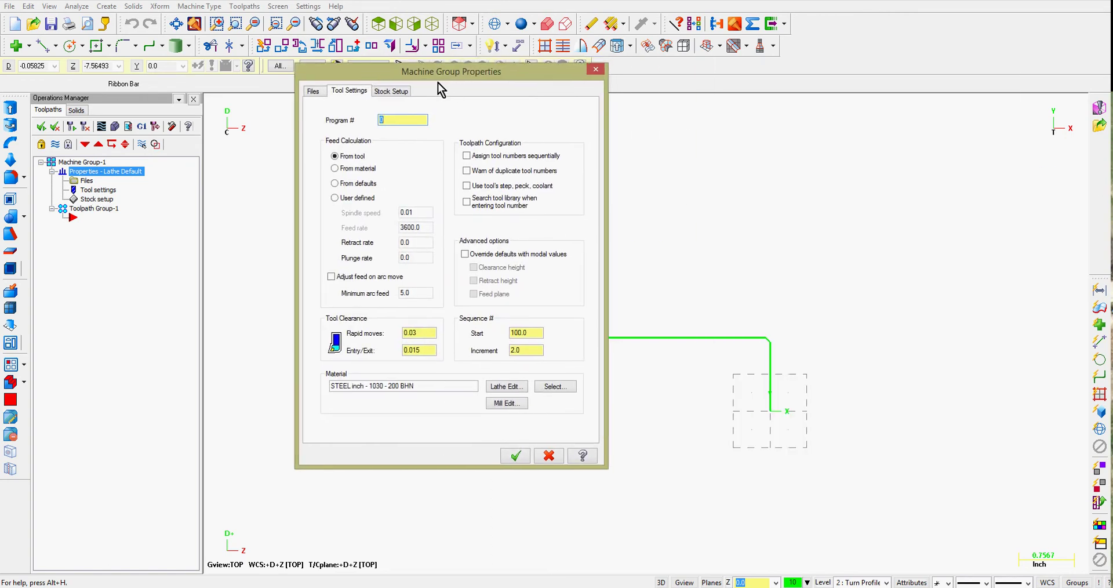
left_click(313, 91)
left_click(342, 91)
left_click(392, 91)
left_click(351, 91)
type("1245")
left_click(467, 156)
left_click(467, 171)
Define the left spindle stock cylinder from two points: the origin and the intersection of the profile's top and rear edge lines.
left_click(384, 92)
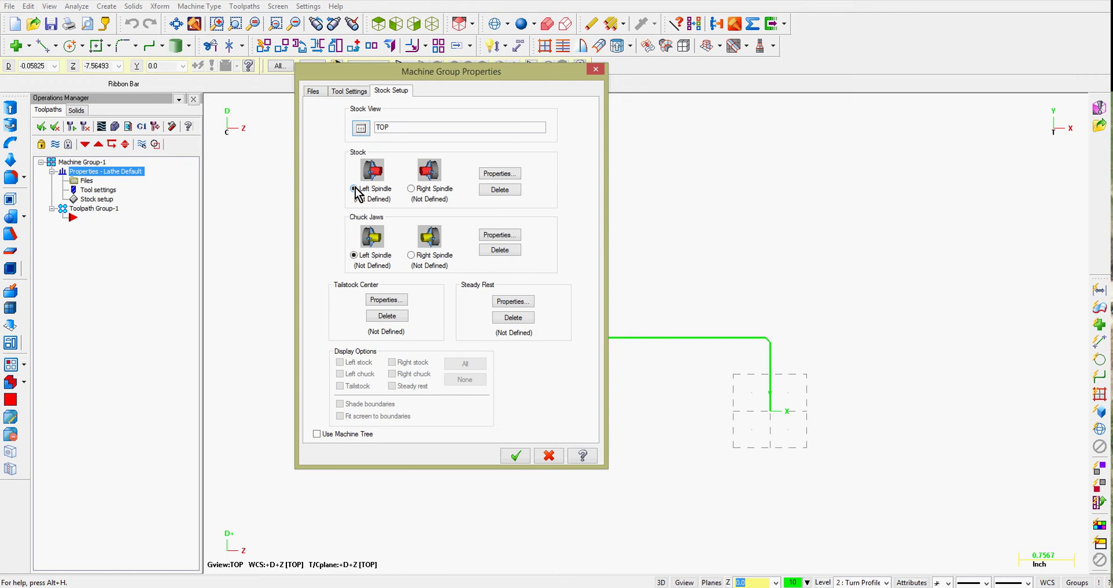
left_click(498, 174)
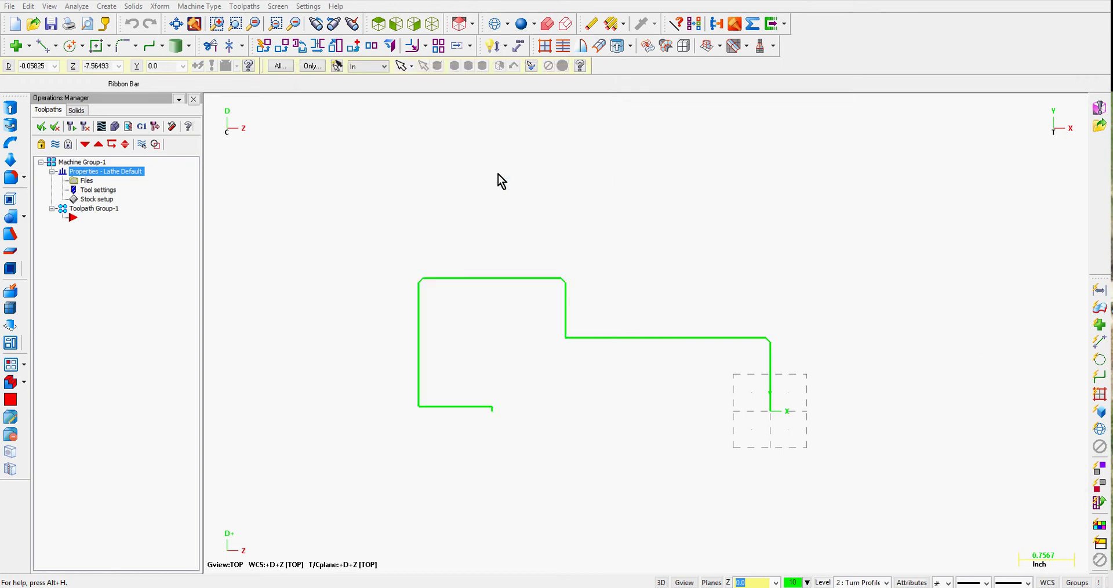
left_click_drag(792, 67, 120, 86)
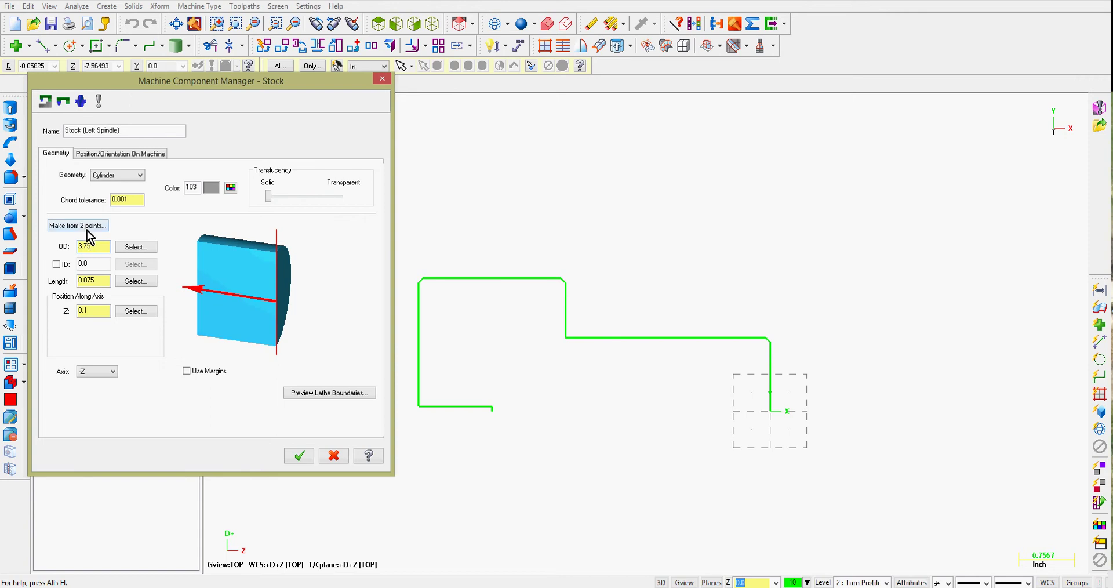
left_click(82, 226)
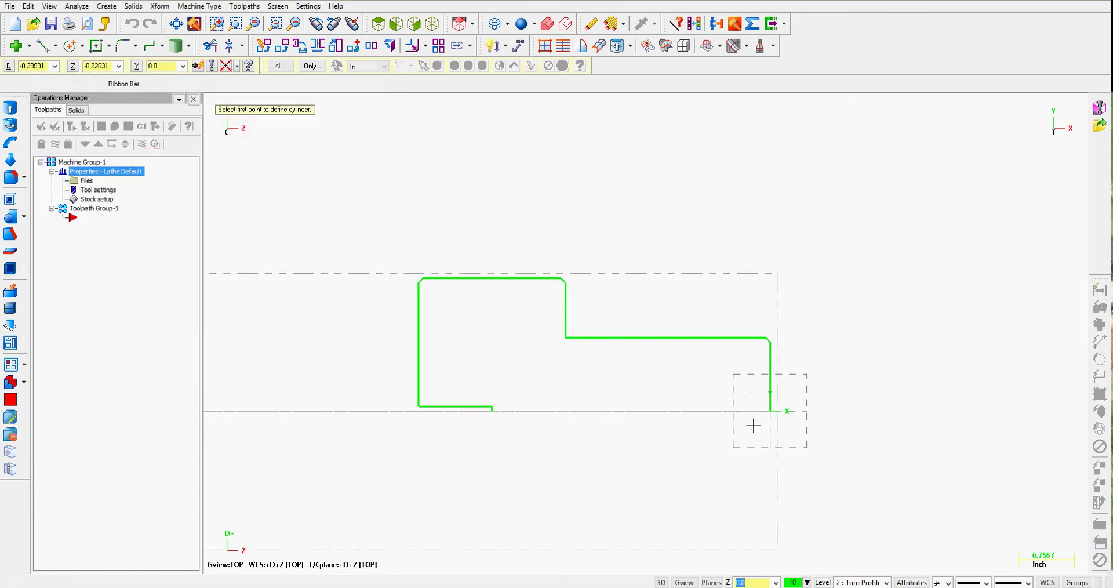
left_click(771, 412)
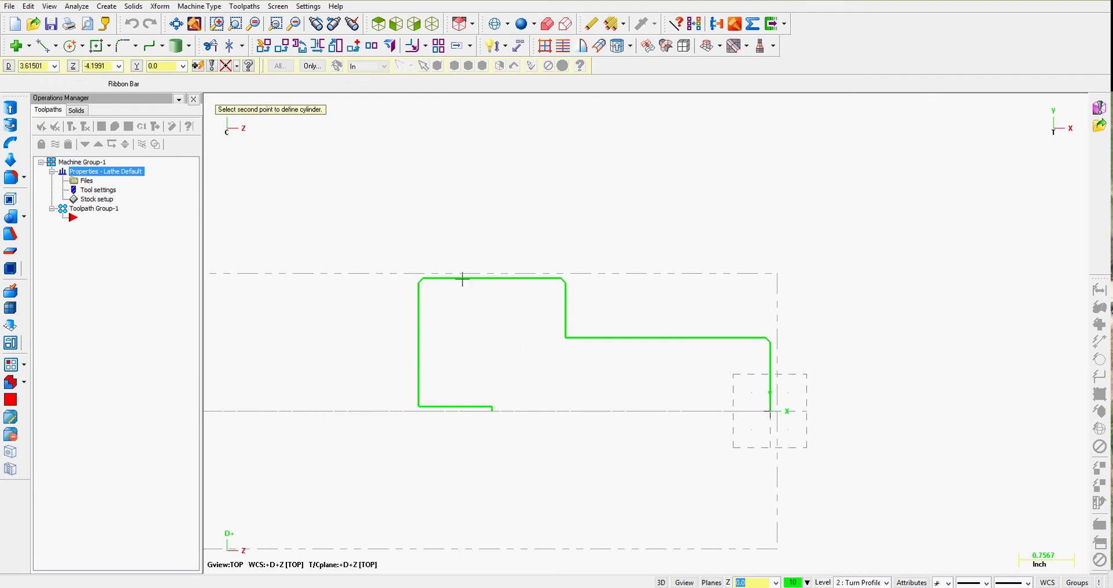
left_click(226, 65)
left_click(485, 278)
left_click(420, 354)
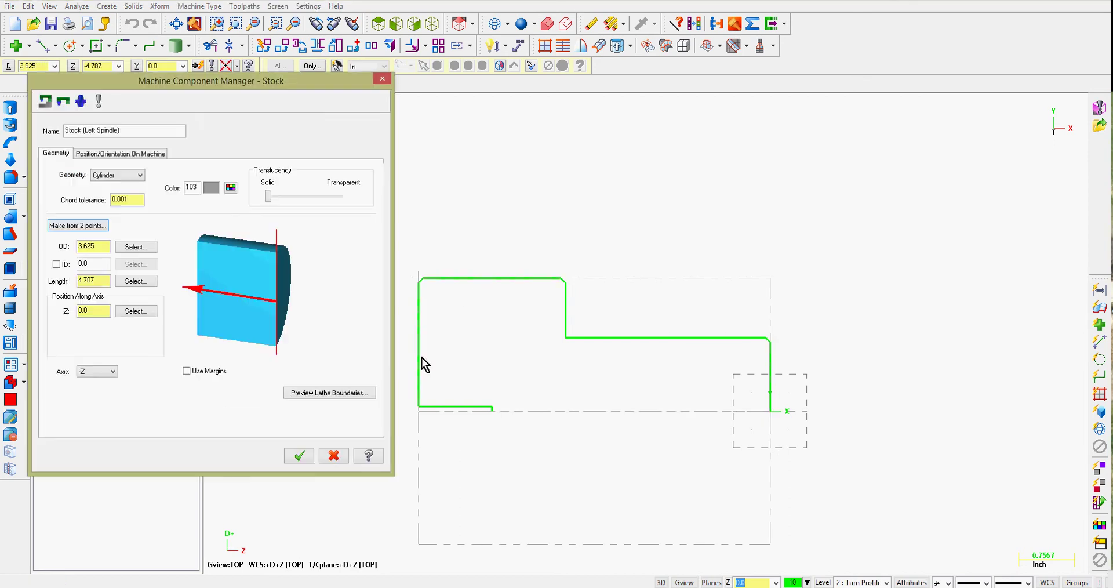
Set the left spindle stock's length to 8.875.
left_click_drag(103, 249, 71, 248)
left_click_drag(103, 282, 69, 282)
type("8")
key("shift+Tab")
key("shift+Tab")
key("shift+Tab")
key("shift+Tab")
key("End")
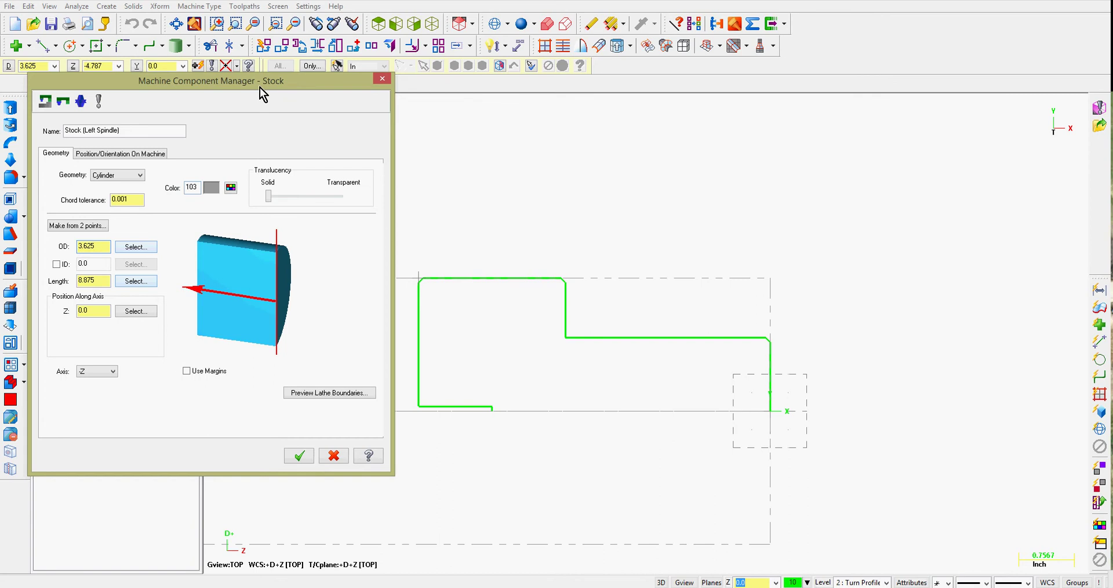
Set the stock's Z position along the axis to 0.1.
left_click_drag(259, 88, 418, 100)
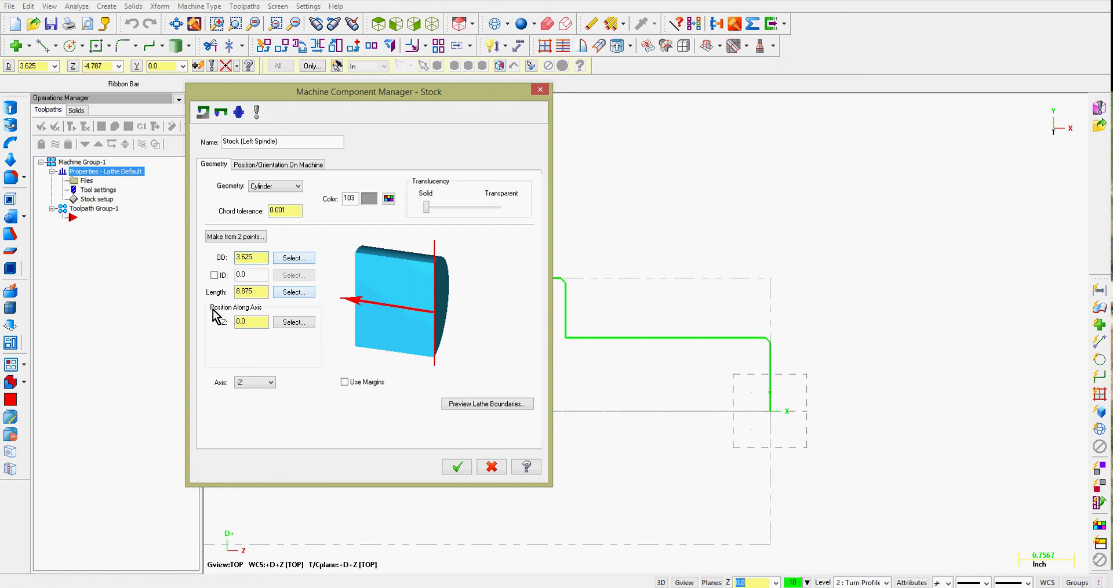
left_click(254, 323)
double_click(237, 321)
type("0")
double_click(231, 322)
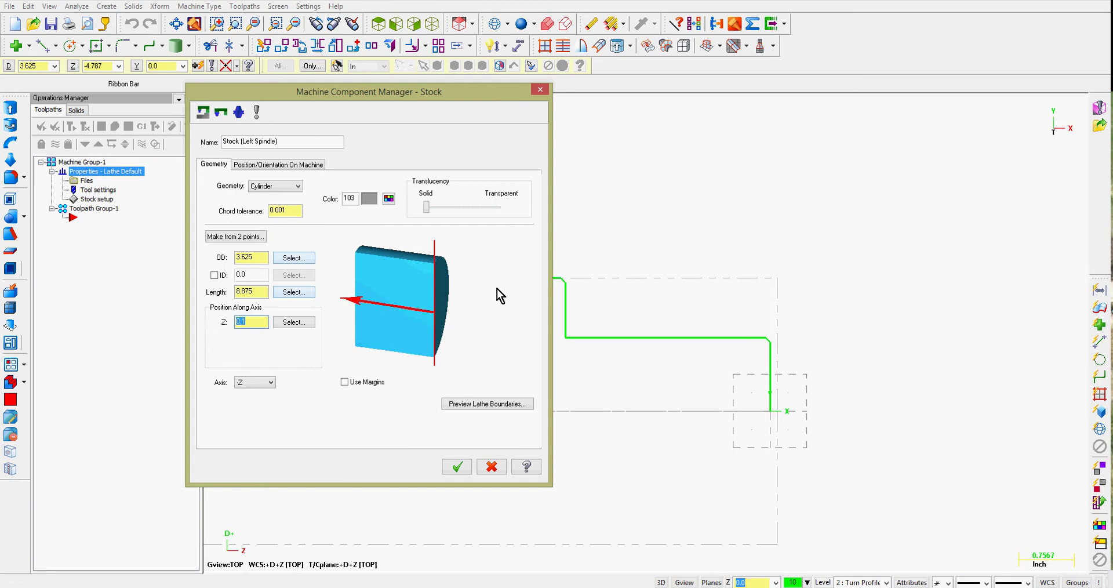
Try to take the stock OD from an end point's X coordinate, and re-pick it from the other end of the profile's top edge.
right_click(257, 261)
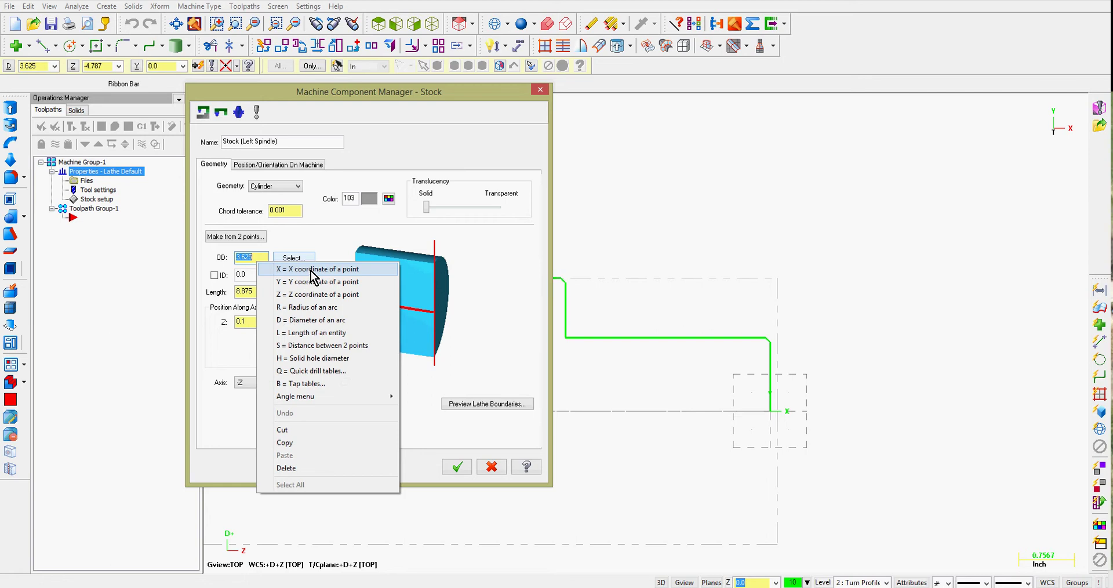
left_click(311, 271)
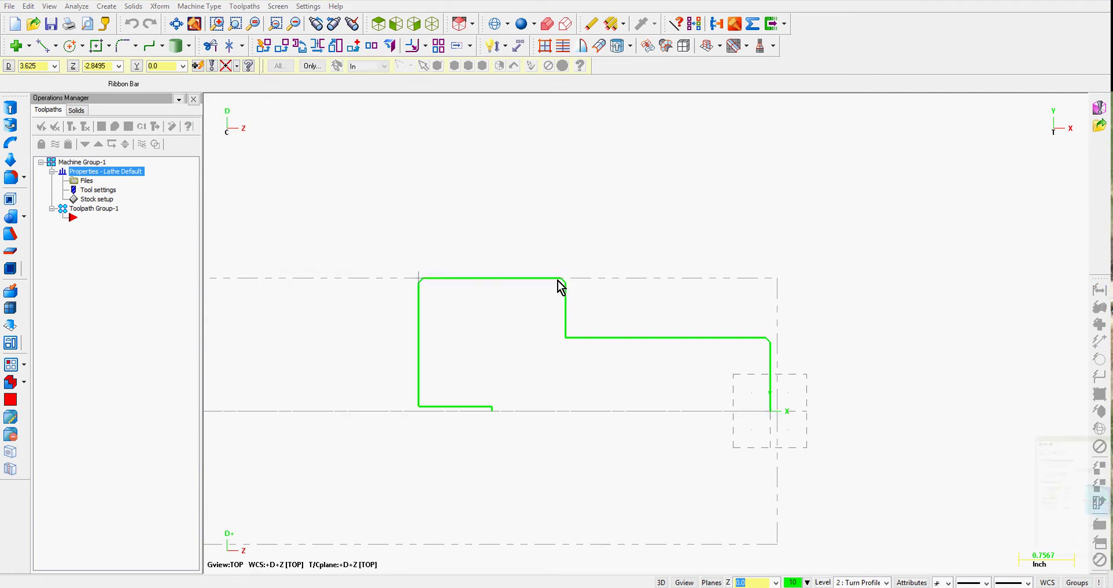
left_click(558, 281)
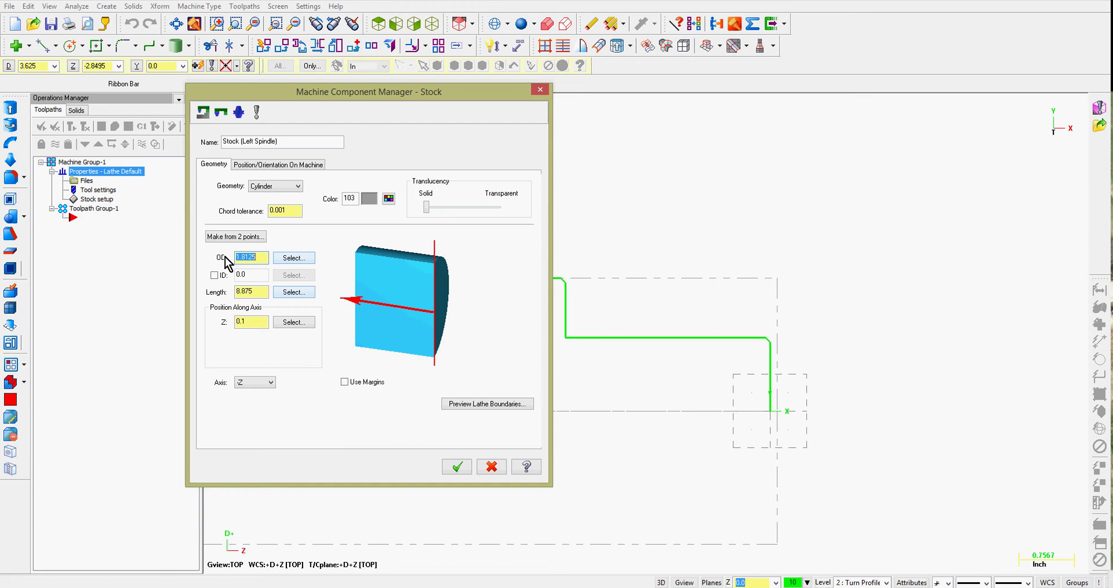
left_click(293, 258)
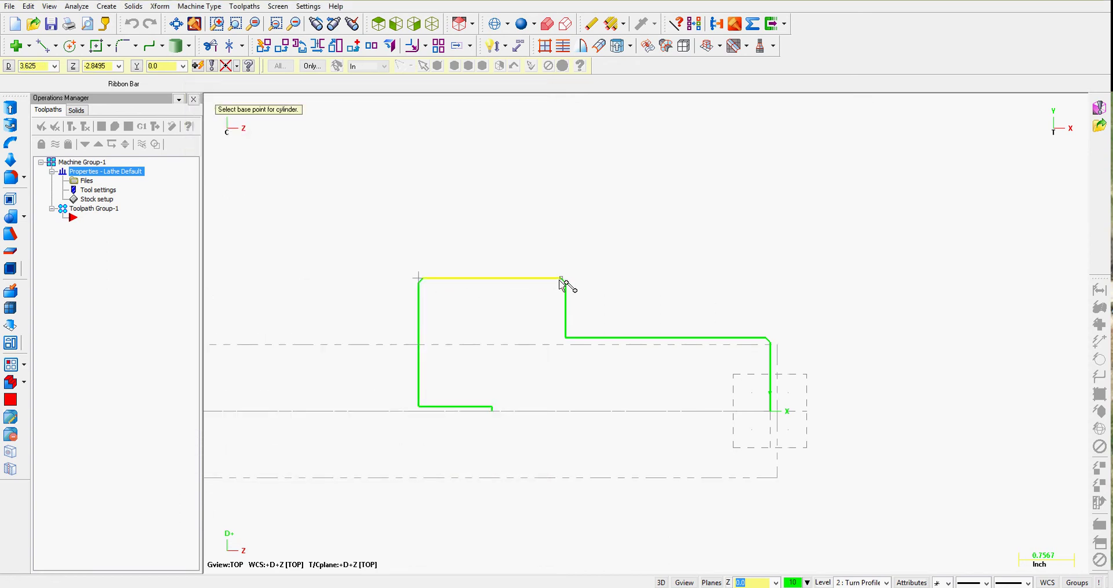
left_click(421, 279)
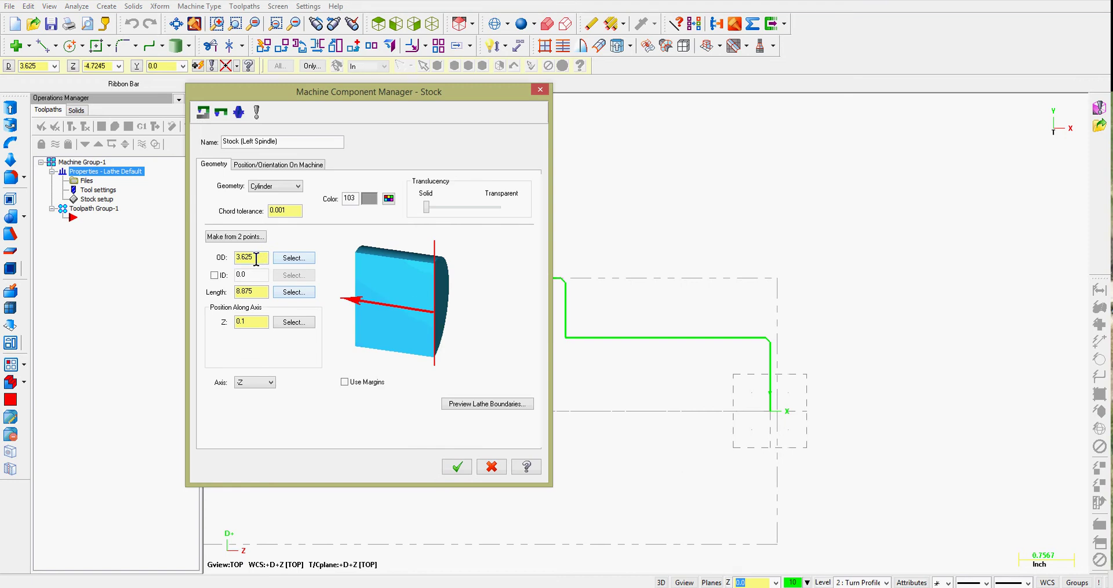
Set the stock OD to 3.75.
left_click(256, 260)
key("BackSpace")
key("BackSpace")
key("BackSpace")
type("75")
key("Return")
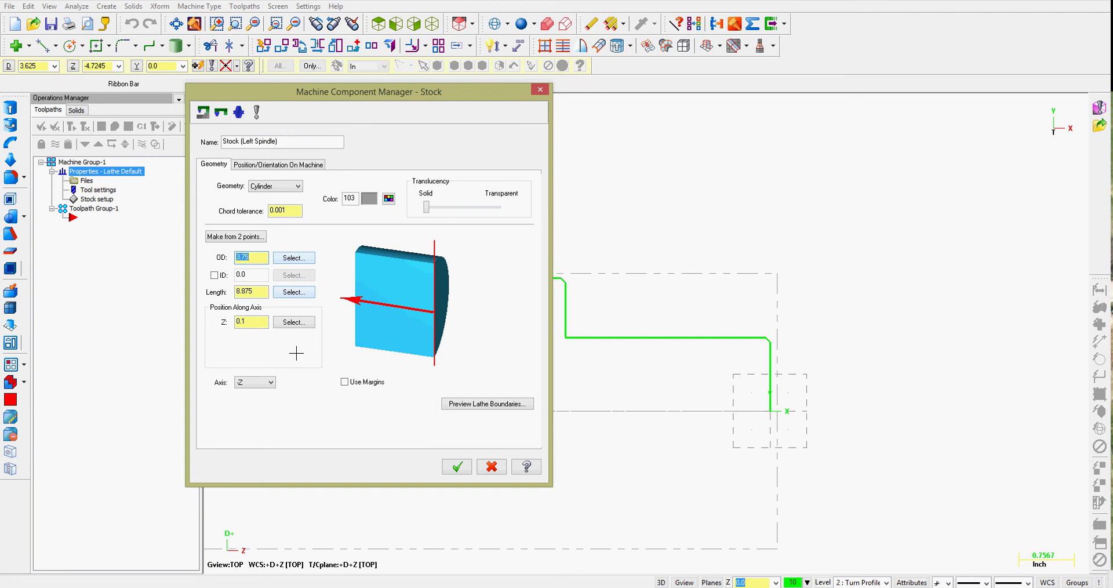
Preview the lathe boundaries of the stock and accept the left spindle stock definition.
left_click(483, 404)
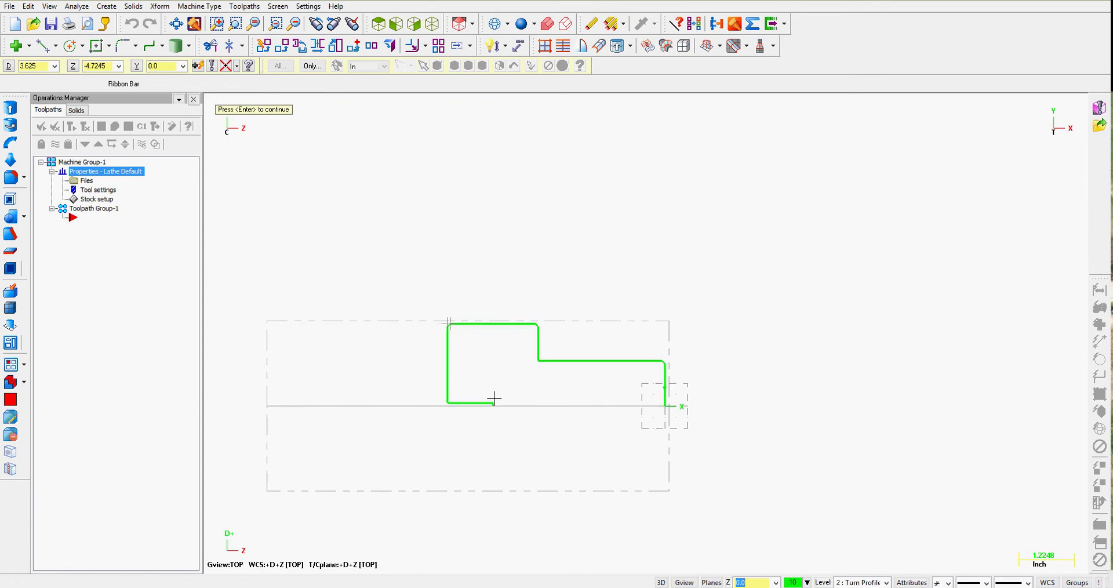
scroll(494, 398, "up", 2)
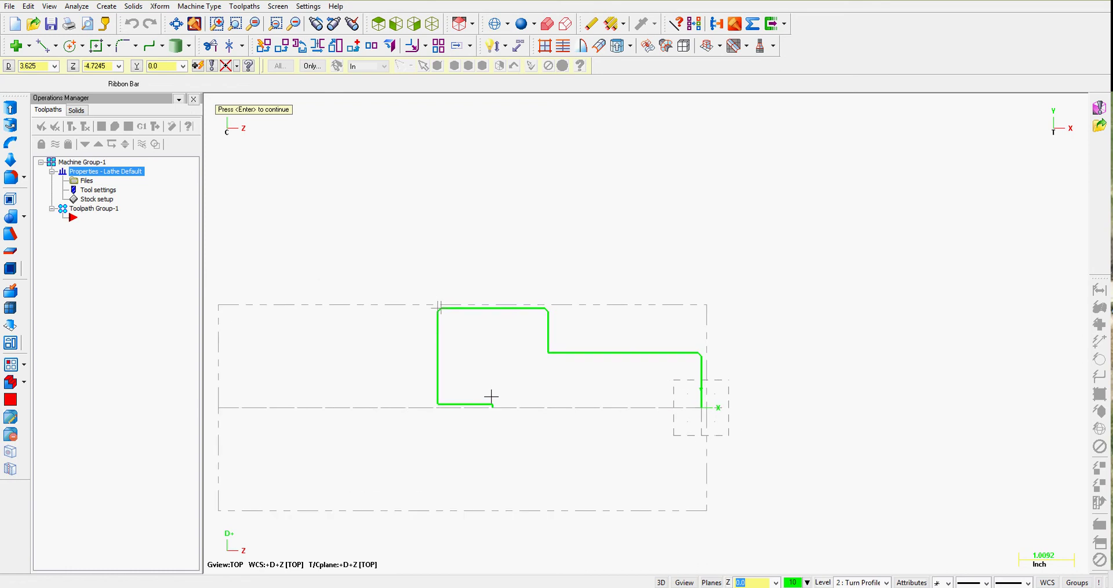
key("Return")
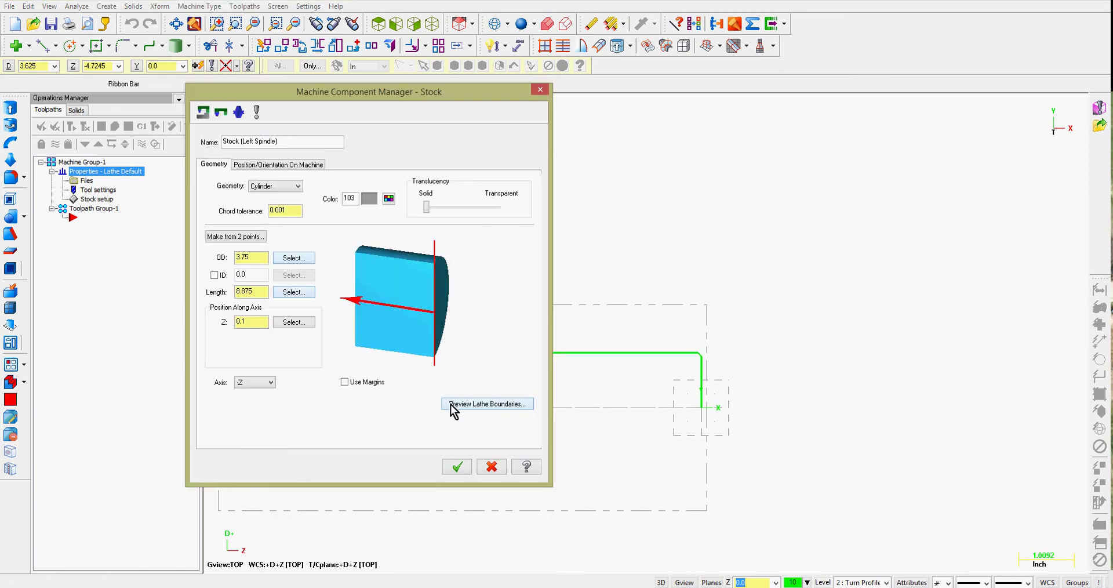
left_click(461, 468)
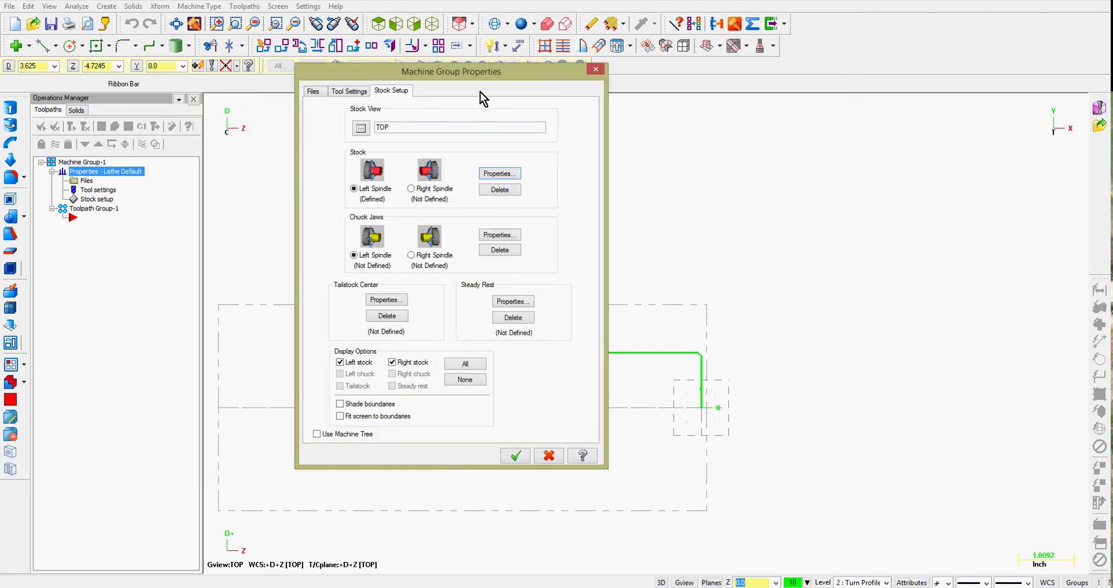
Position the left spindle chuck jaws from the stock with a grip length of 4.0, using the OD #1 clamping method.
left_click_drag(476, 73, 752, 89)
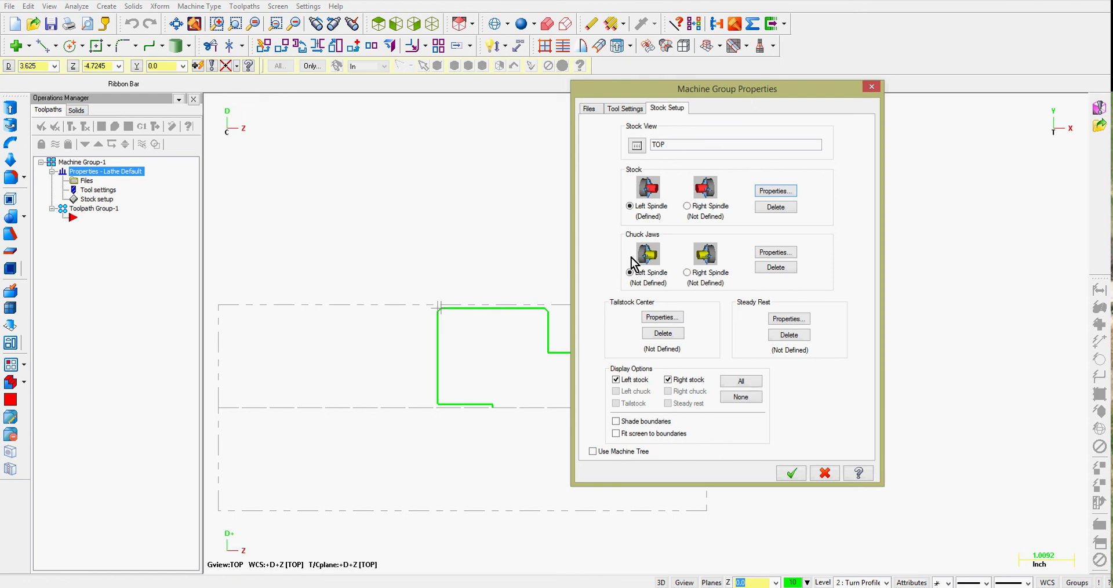
left_click(769, 252)
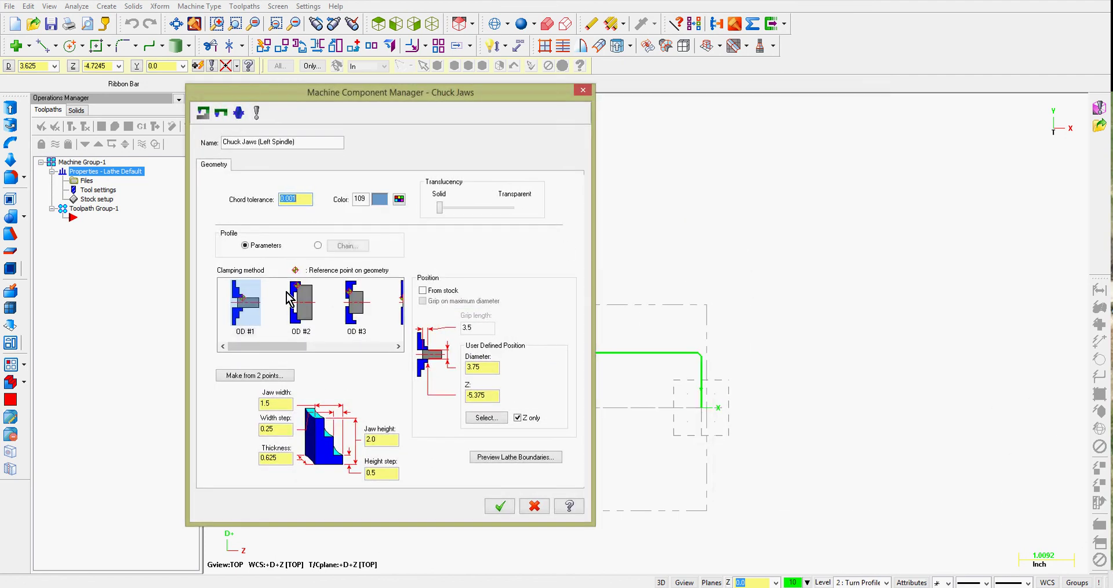
left_click(276, 344)
left_click_drag(277, 344, 243, 346)
left_click(423, 290)
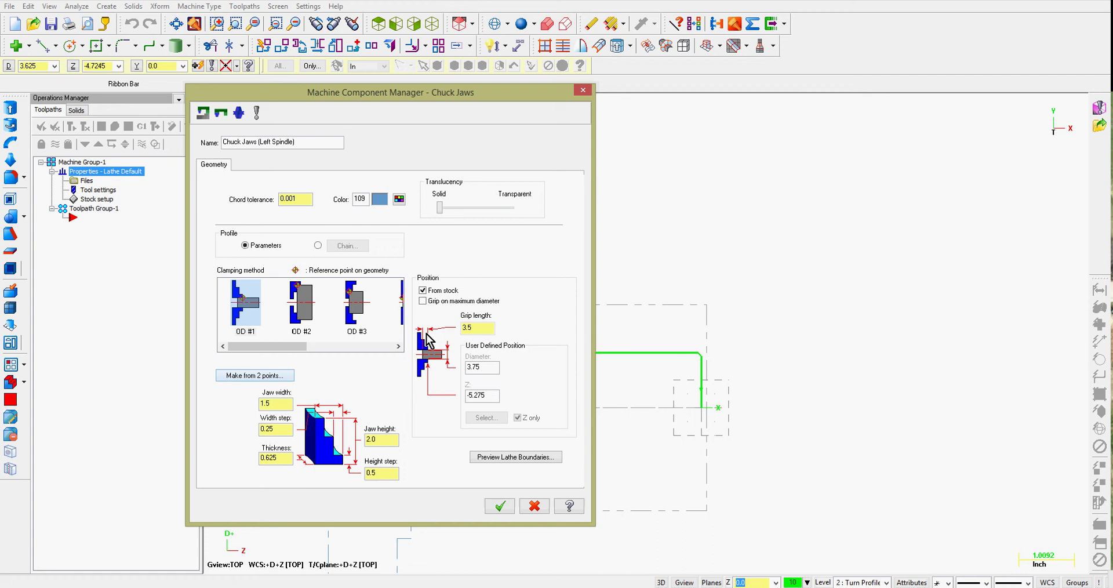
double_click(466, 328)
mouse_move(436, 98)
left_mouse_down()
mouse_move(679, 126)
mouse_move(842, 65)
left_mouse_up()
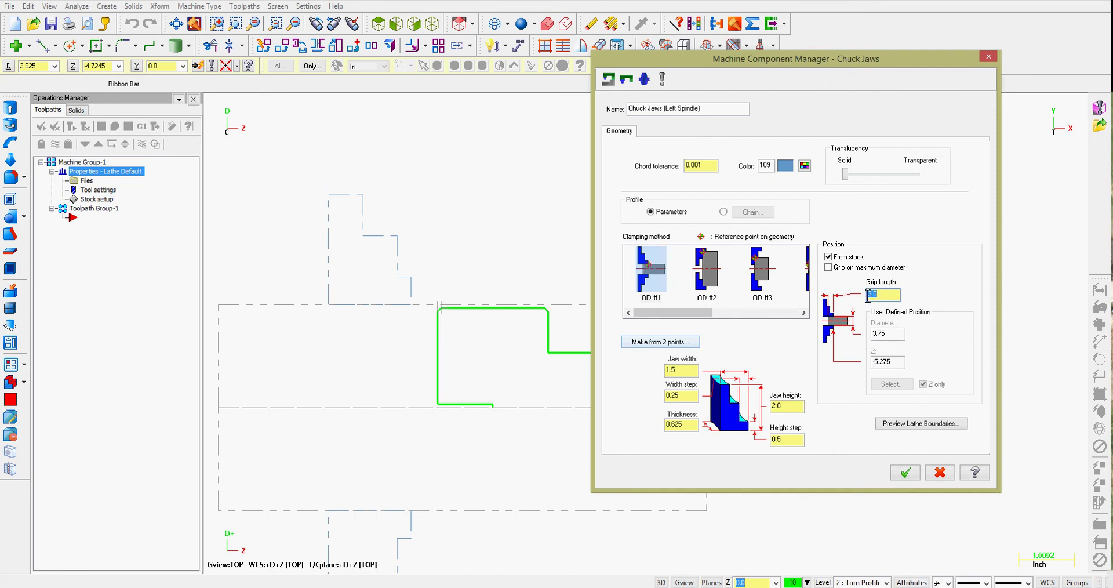
type("4.0")
key("Return")
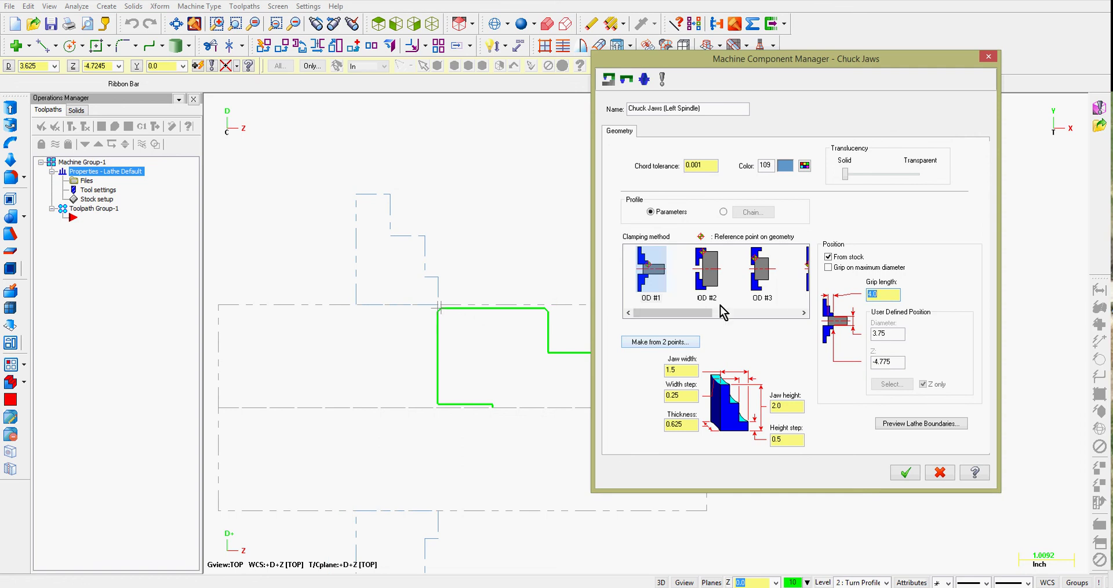
Switch the left spindle chuck jaws from stock-based positioning to a user-defined position.
left_click(828, 256)
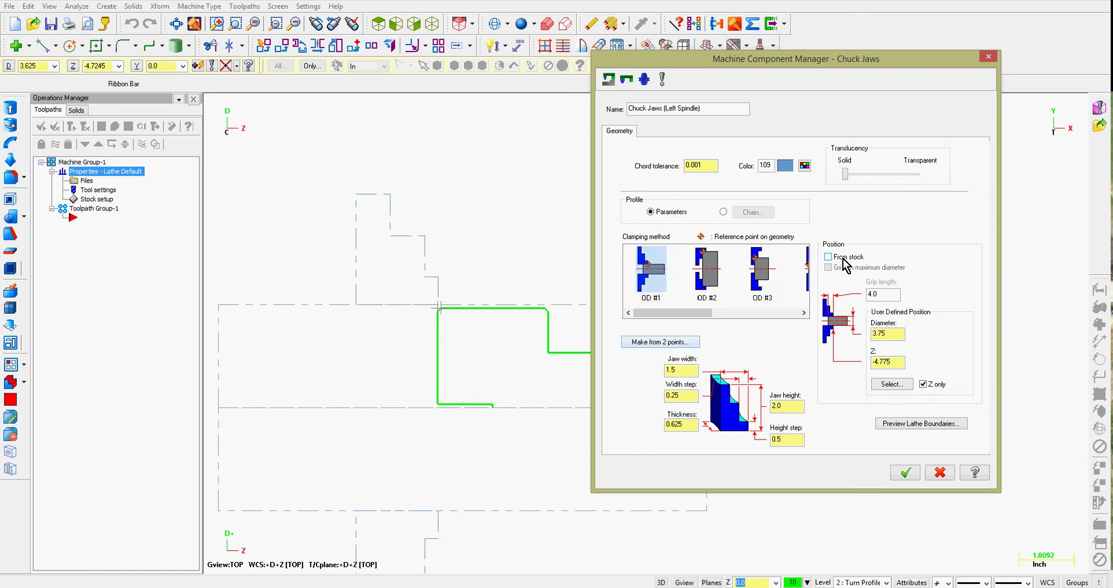
left_click(888, 335)
left_click_drag(811, 65, 992, 51)
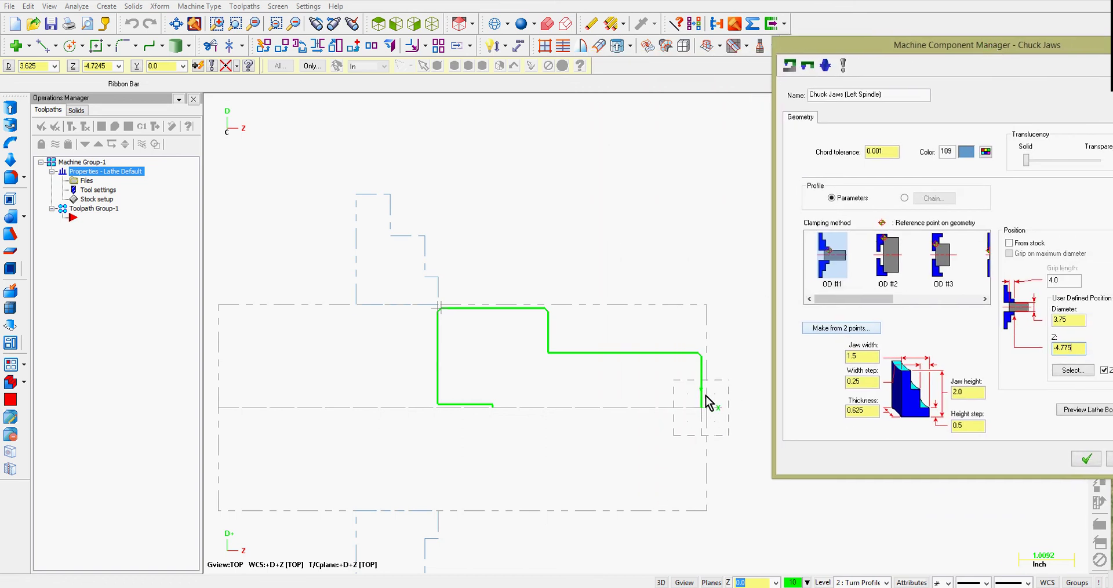
left_click_drag(867, 47, 558, 32)
Try a user-defined Z position of 1.0 for the left spindle chuck jaws and view where they sit on the stock.
left_click_drag(774, 335, 725, 336)
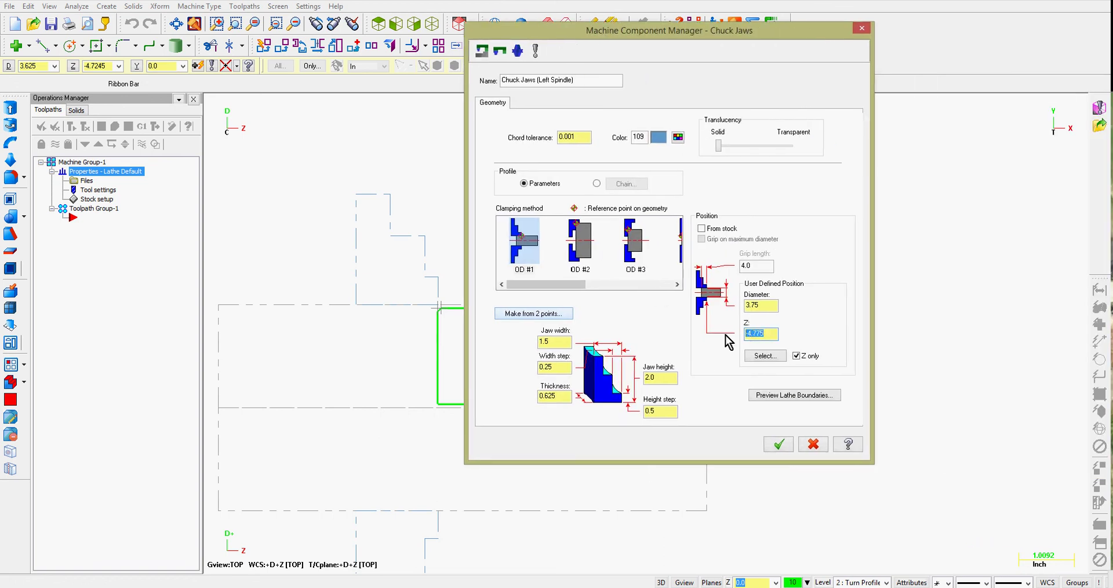
type("1.0")
key("Return")
left_click_drag(702, 33, 251, 23)
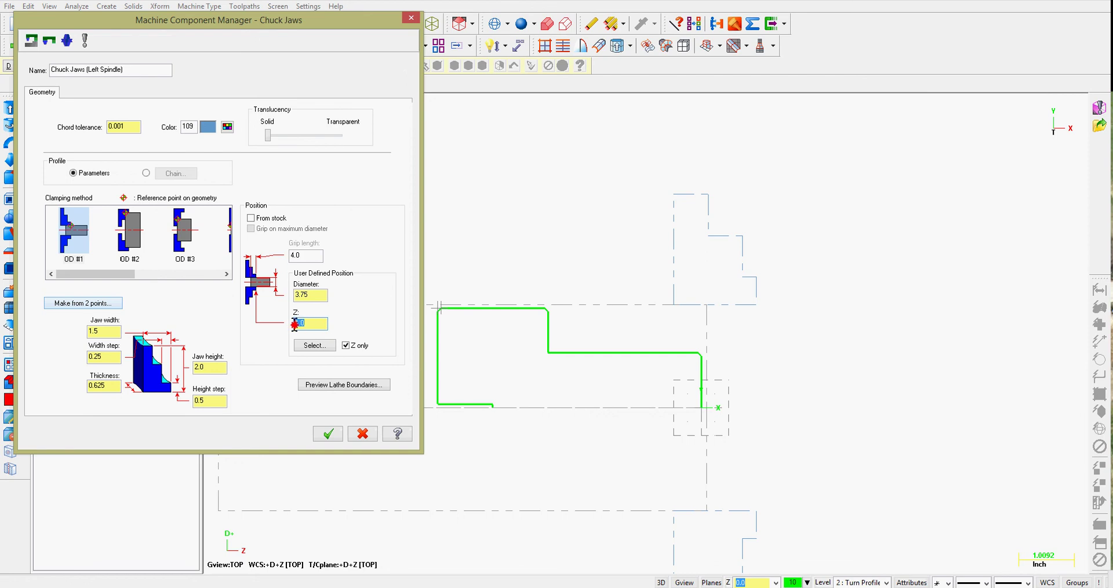
Set the chuck jaws' Z position to -5.0 and check the jaw clearance behind the part profile.
type("-5.0")
key("Return")
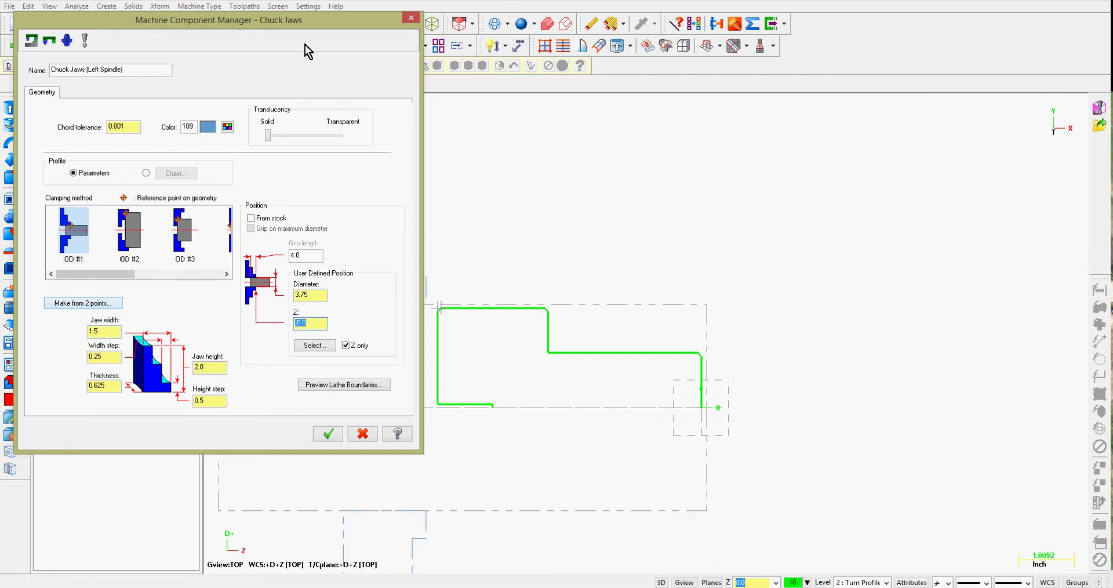
left_click_drag(305, 23, 1049, 37)
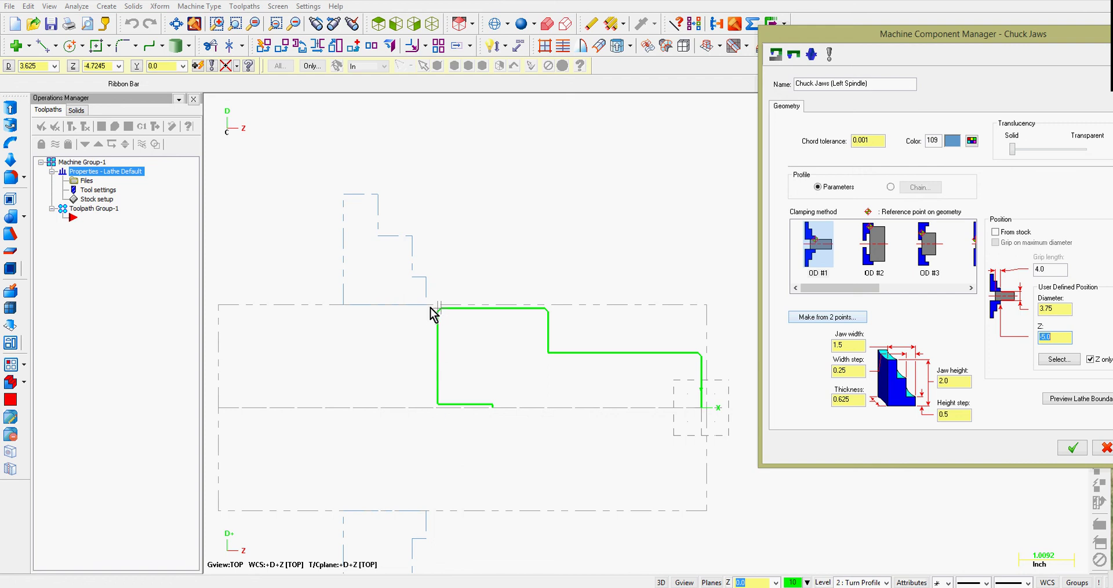
left_click_drag(830, 34, 741, 22)
type("-5.0")
key("BackSpace")
key("BackSpace")
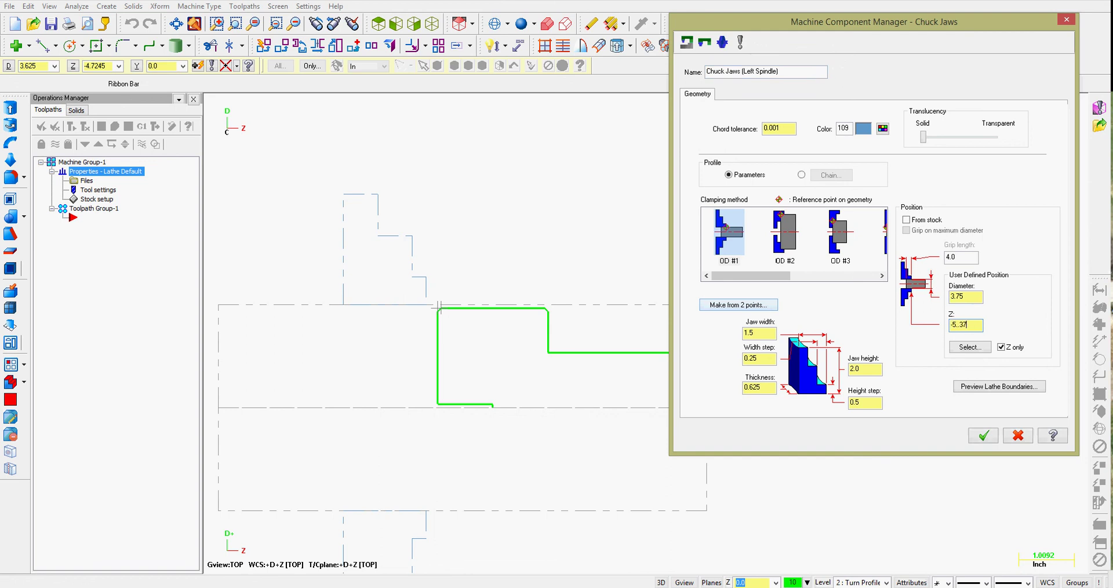
key("Tab")
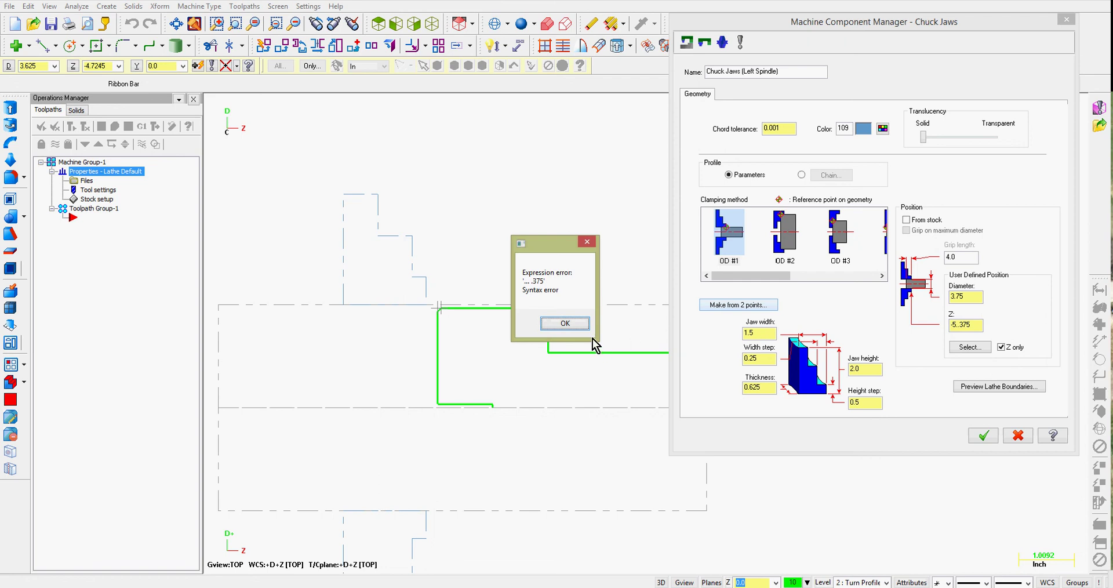
left_click(574, 325)
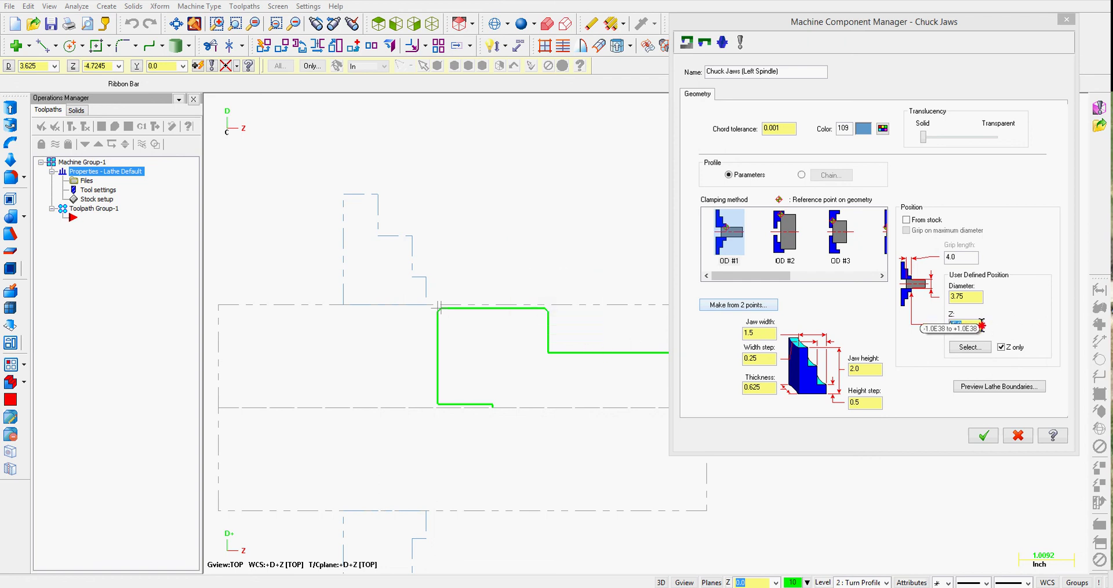
Set the chuck jaws' Z position to -5.375, then accept the jaw definition and the machine group's stock setup.
type("-5.375")
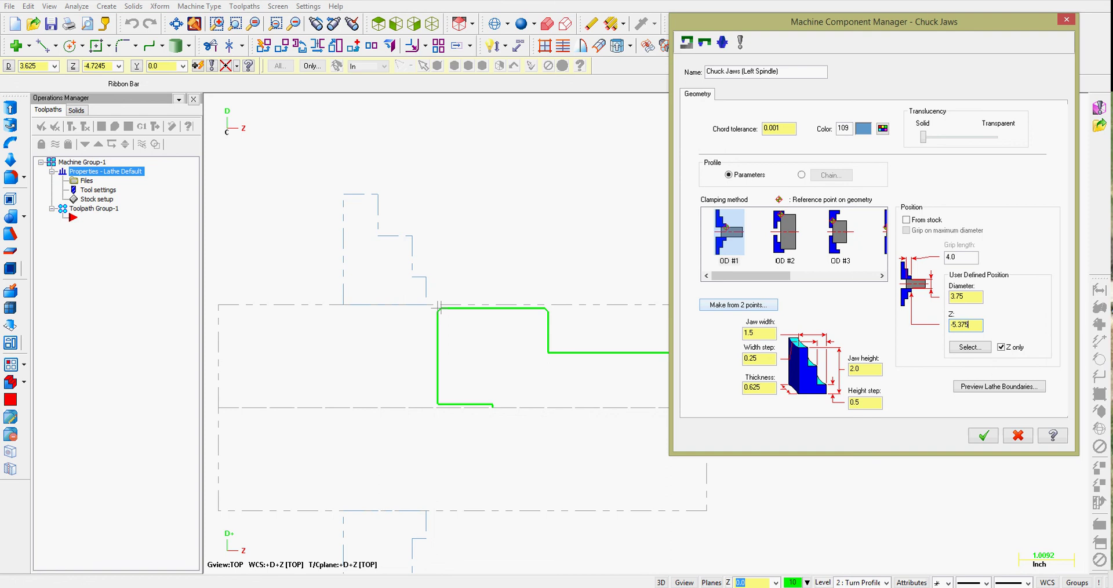
key("Return")
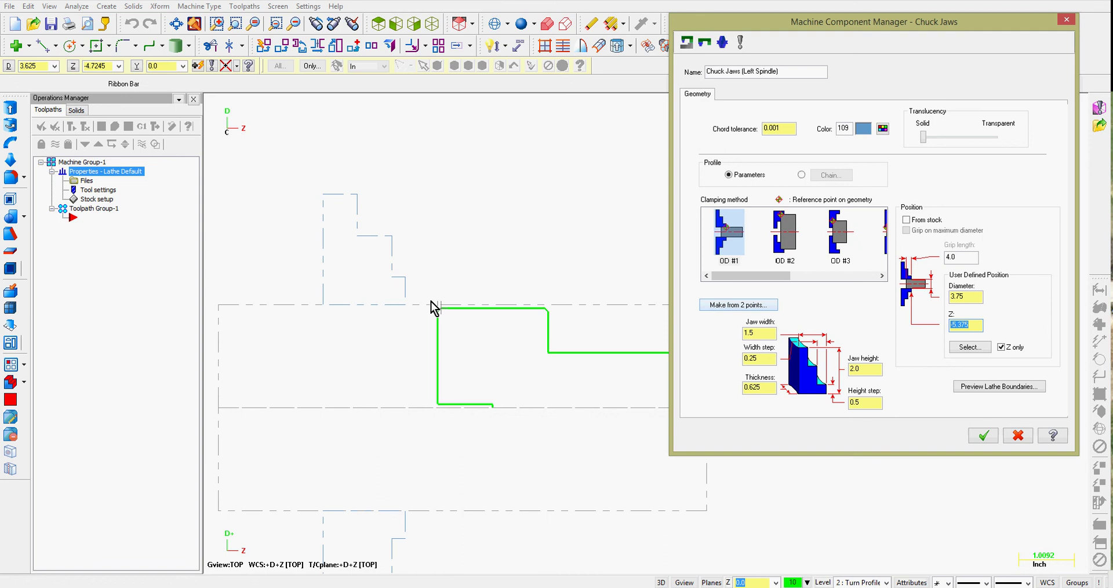
left_click(984, 436)
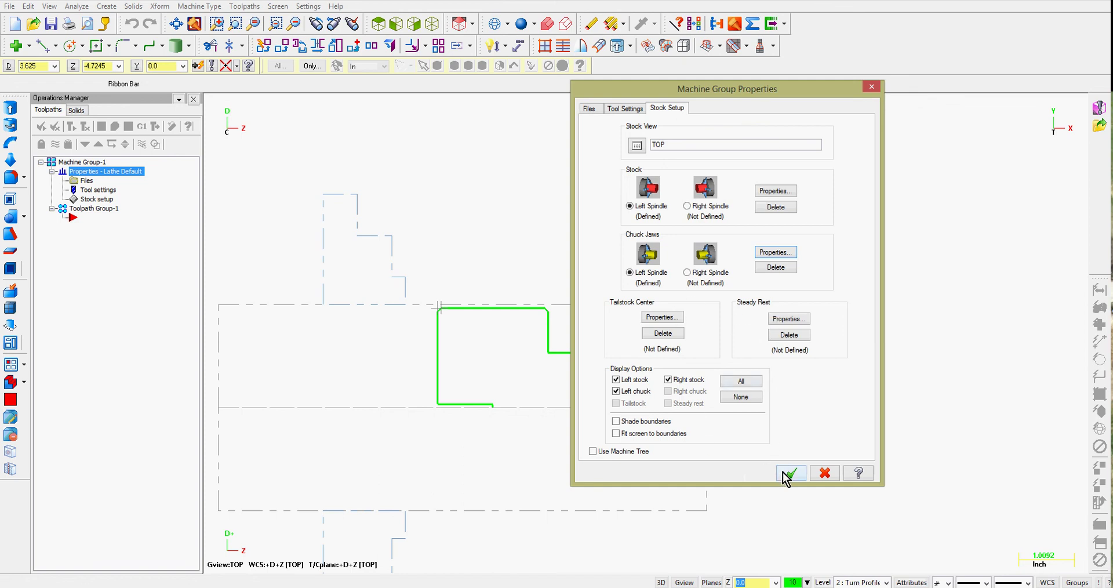
left_click(798, 477)
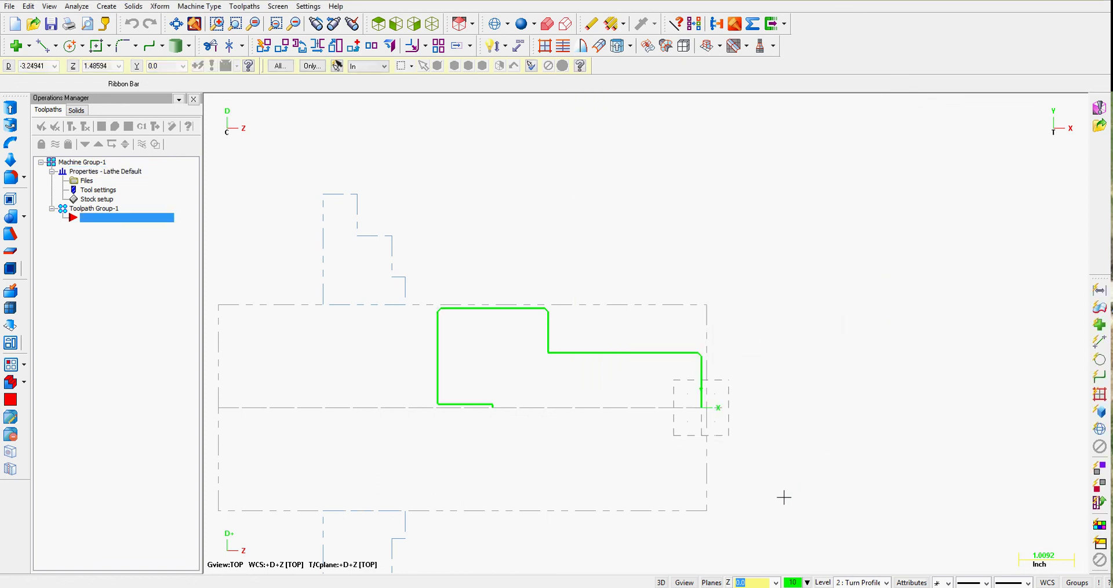